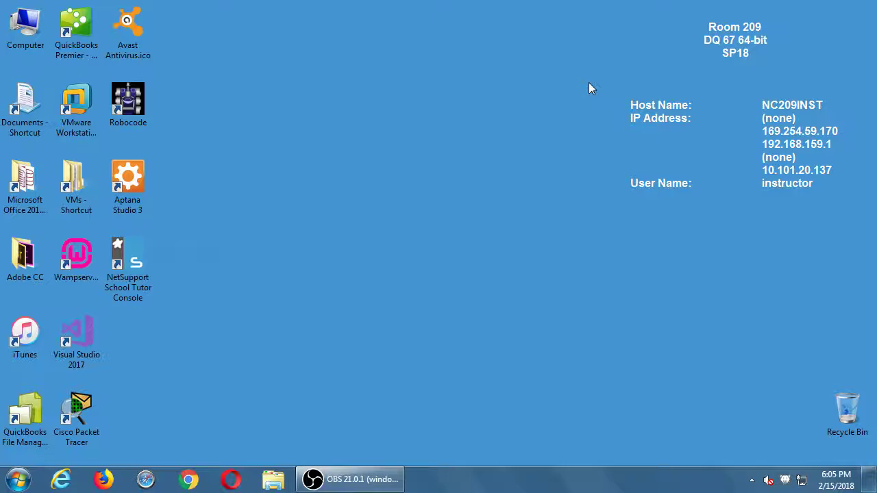
Step: Open the 2018-02 2MAD I 9235B folder on the Corsair32Gb (F:) drive
double_click(27, 30)
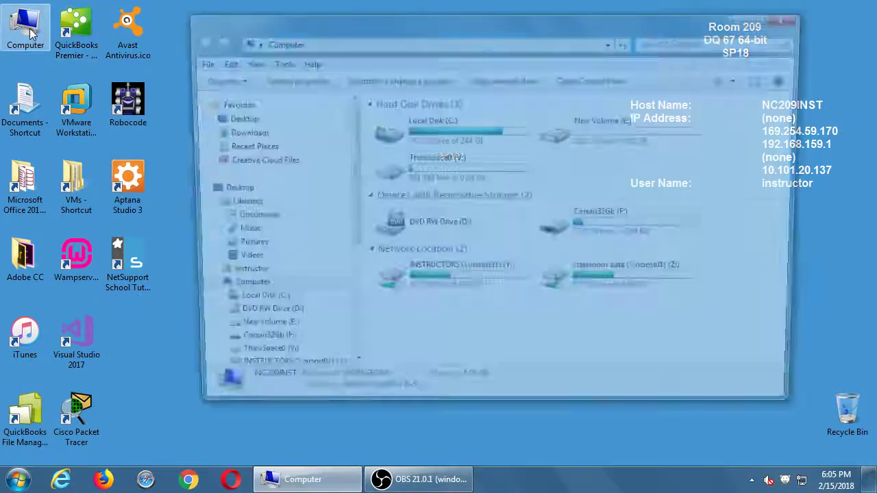
double_click(566, 232)
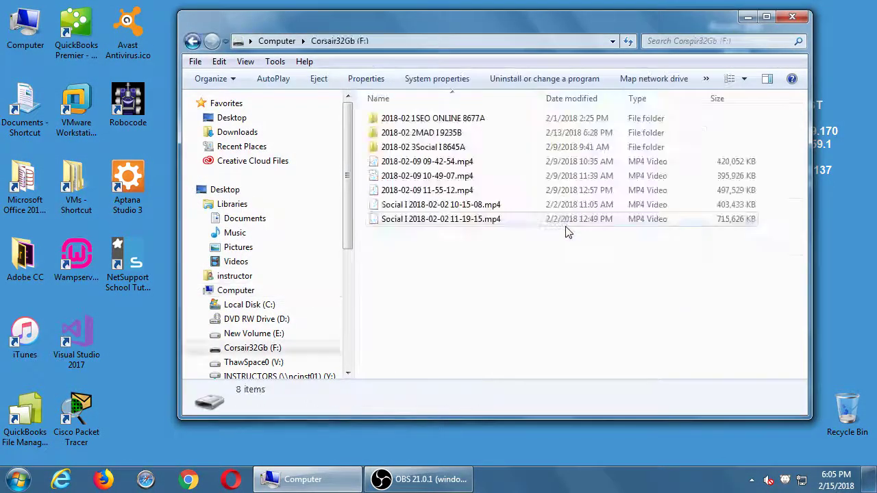
double_click(460, 133)
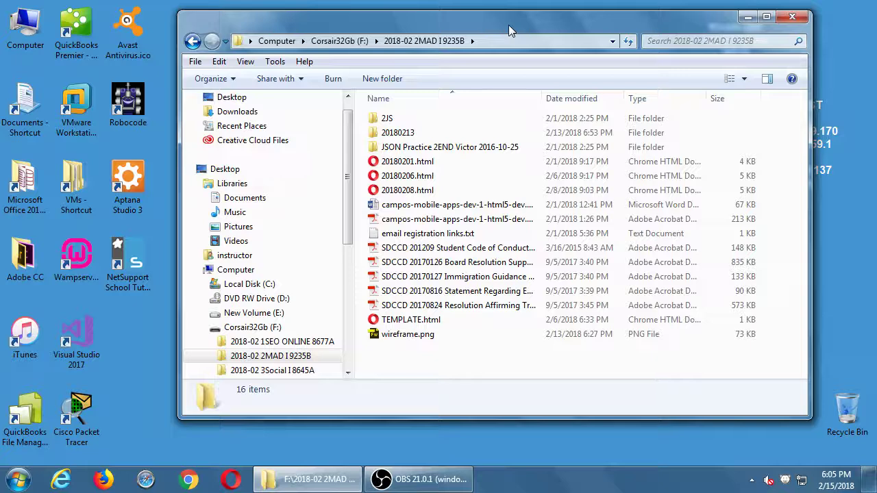
Step: Examine the contents of the 20180213 folder and return to its parent folder
key("super+plus")
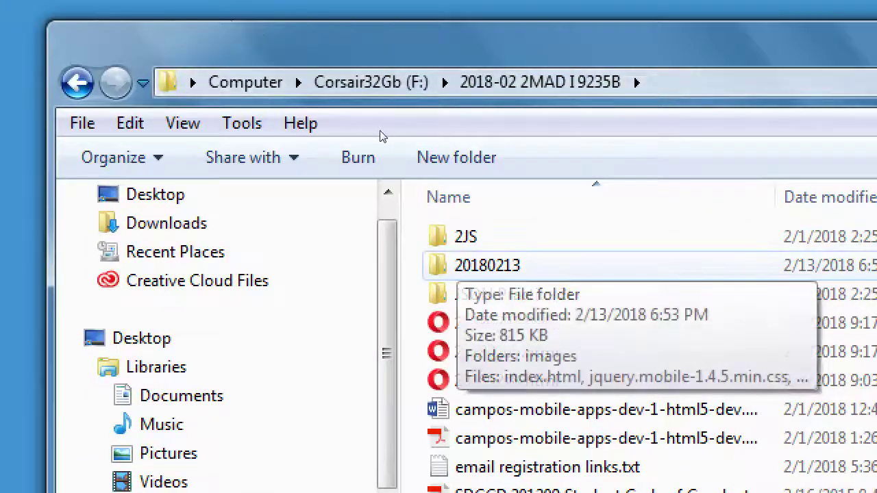
key("space")
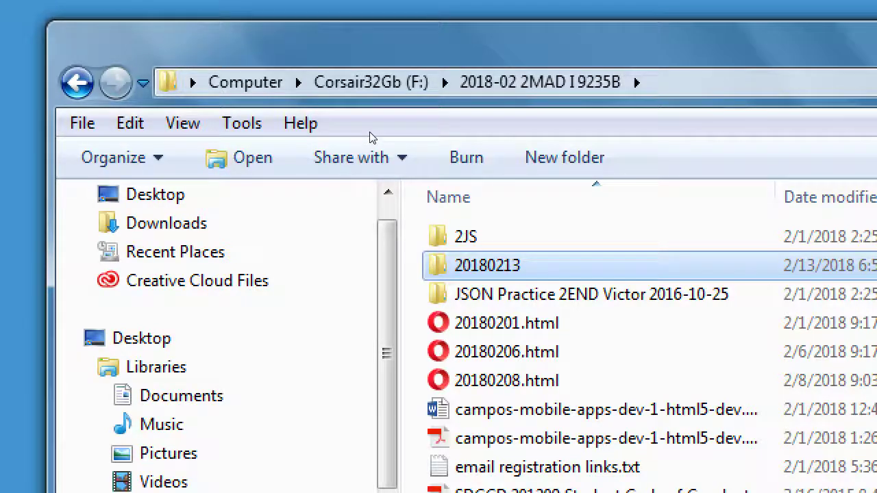
key("Return")
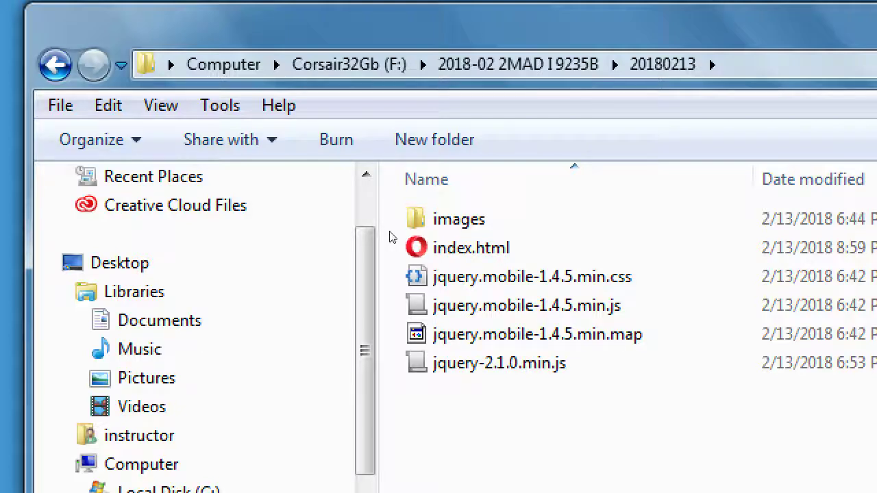
key("super+minus")
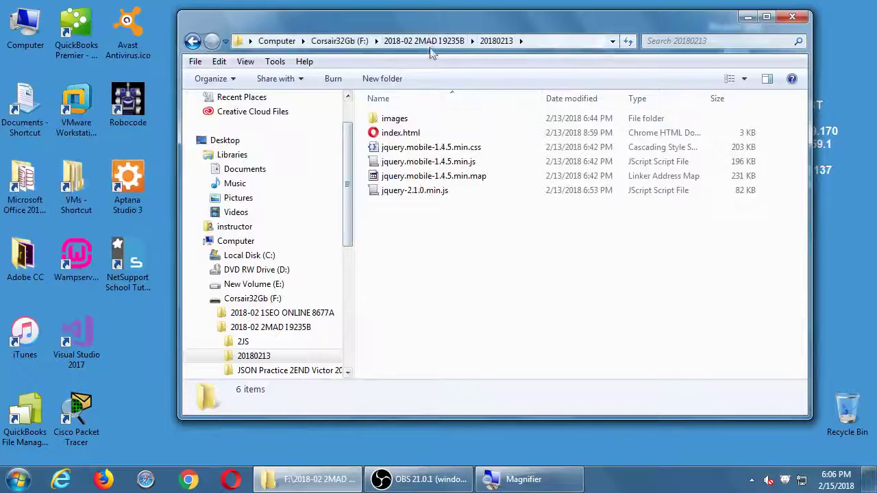
left_click(431, 41)
key("super+plus")
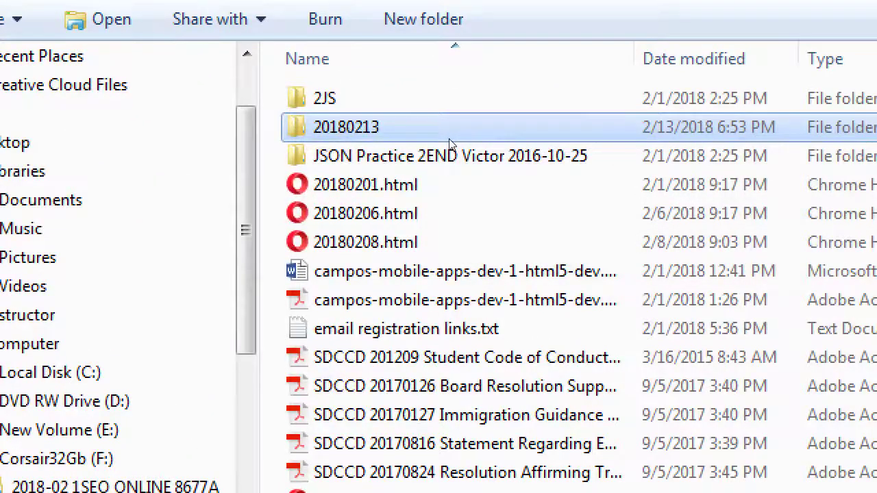
key("super+minus")
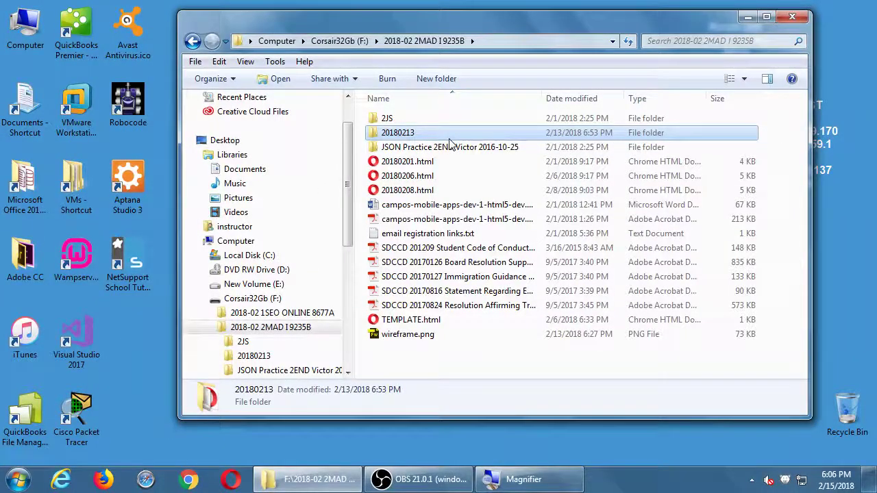
Step: Place the USB drive's folder beside a second Explorer window showing the MAD I folder on classroom data (Z:), and select 20180213 there
key("super+Left")
key("super+e")
key("super+Right")
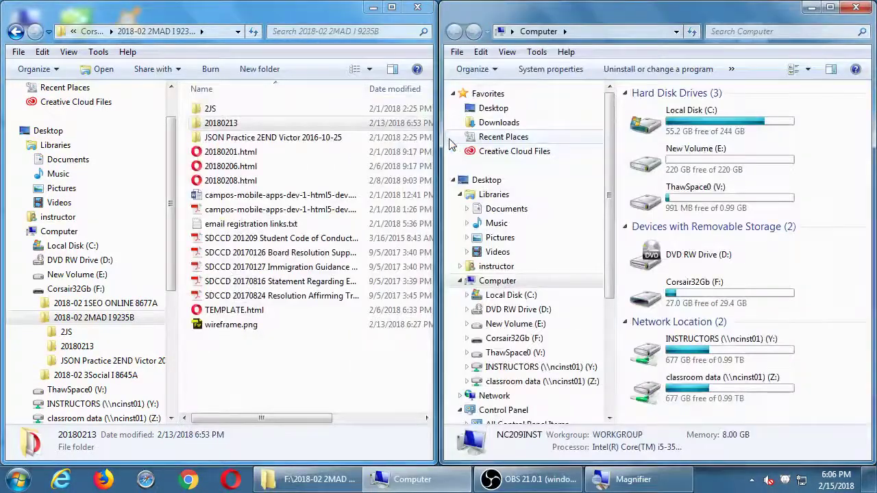
double_click(732, 395)
double_click(700, 212)
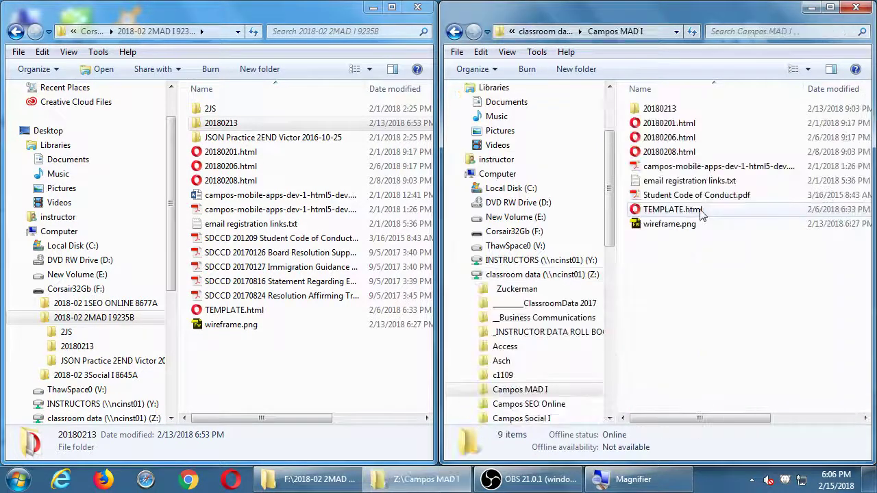
key("super+plus")
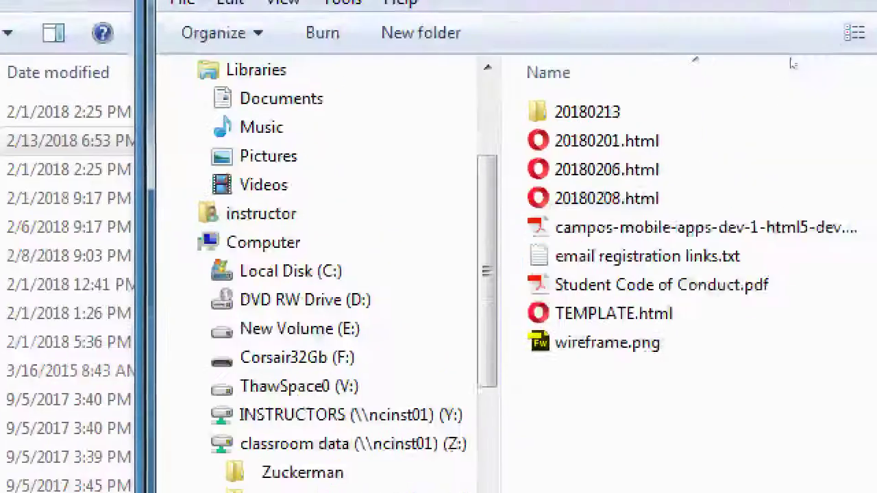
key("Down")
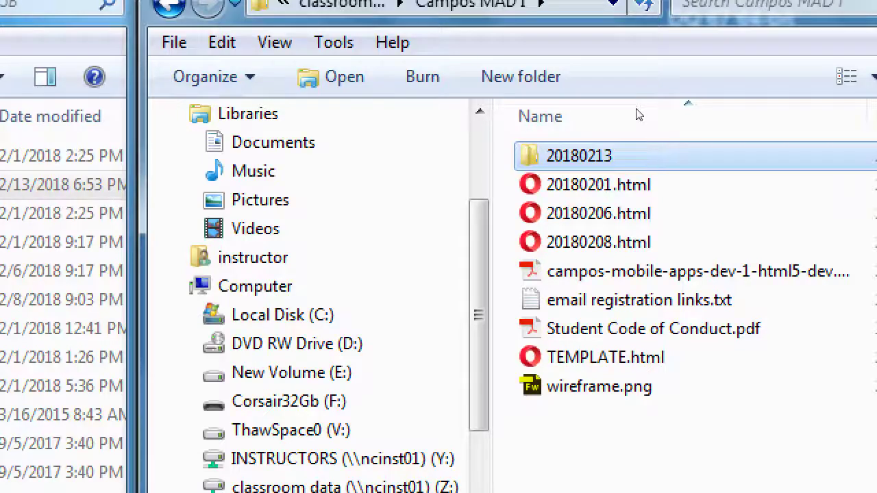
key("super+minus")
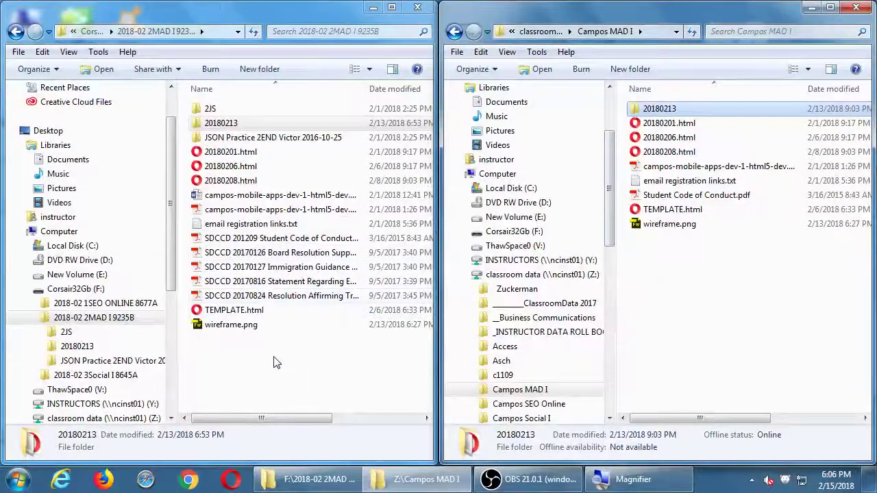
Step: Try duplicating the 20180213 folder within the 2018-02 2MAD I 9235B folder, and delete the duplicate
left_click(268, 364)
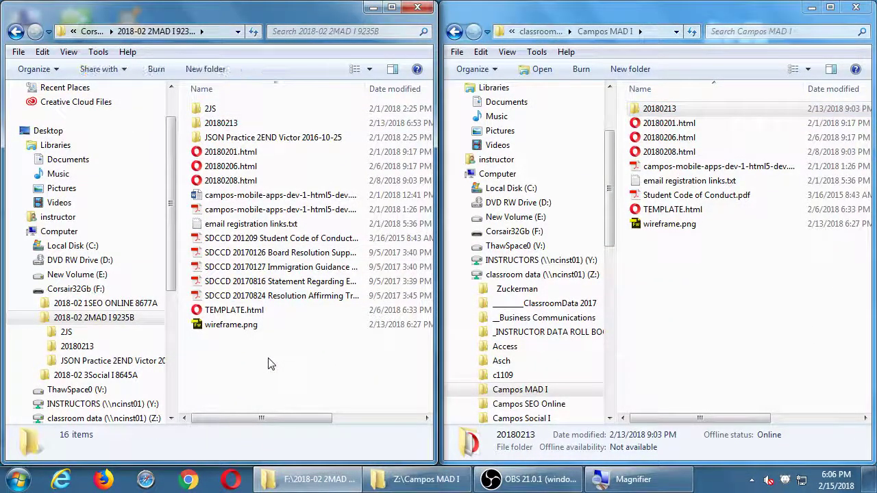
key("super+plus")
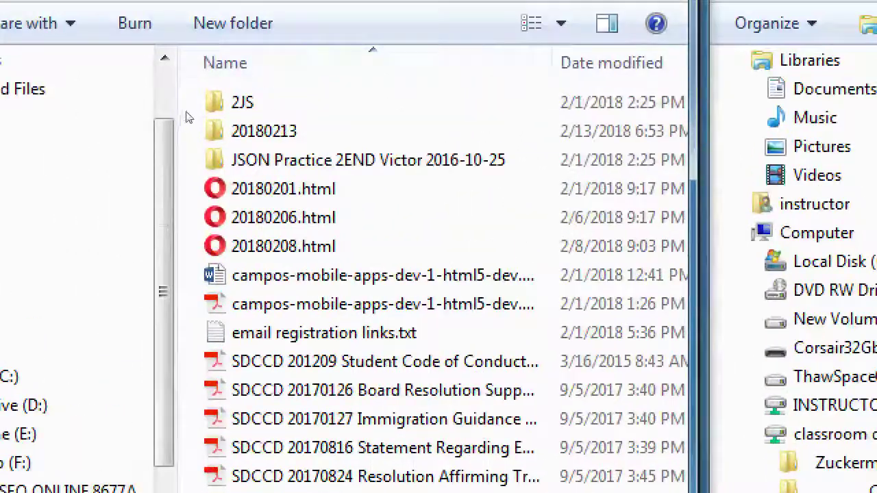
left_click(159, 17)
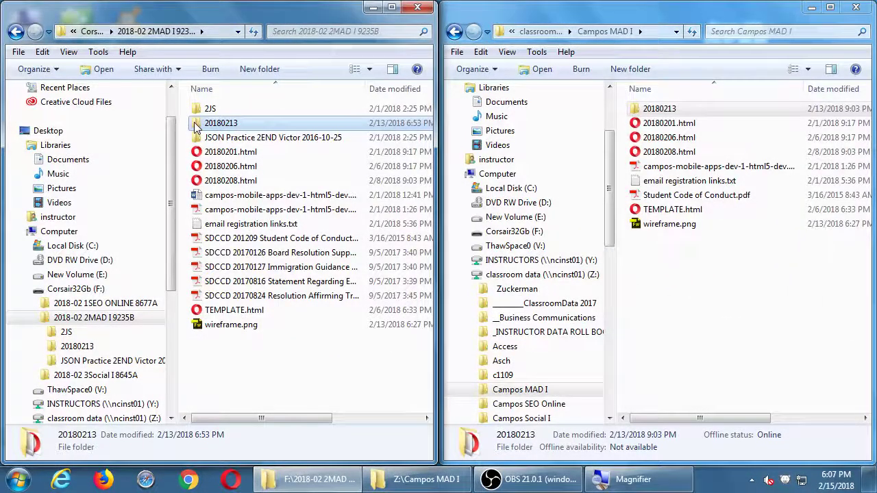
right_click(196, 126)
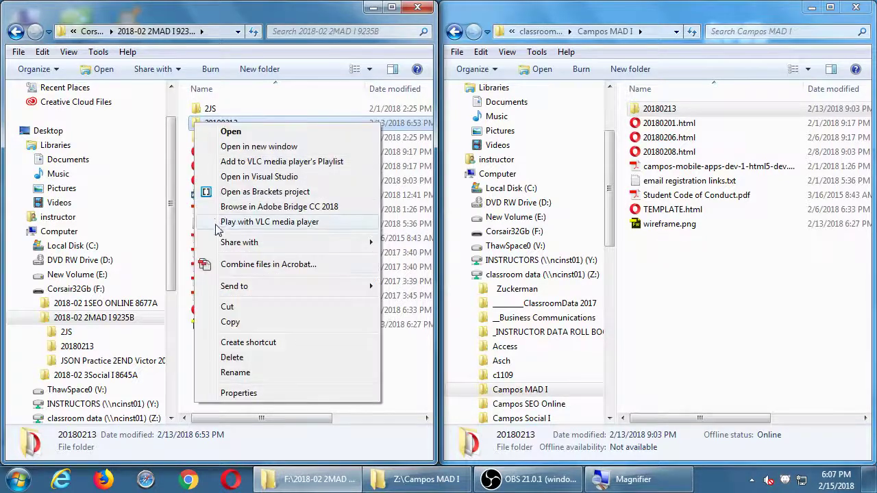
left_click(237, 322)
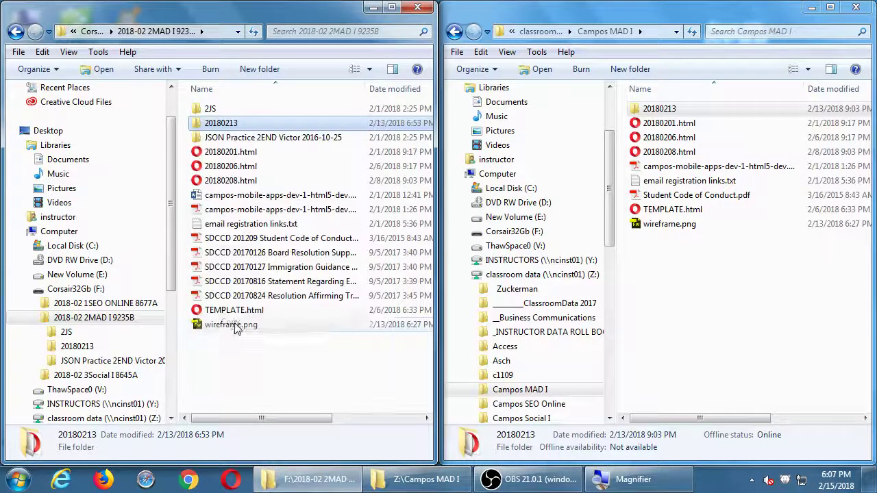
right_click(248, 365)
left_click(296, 252)
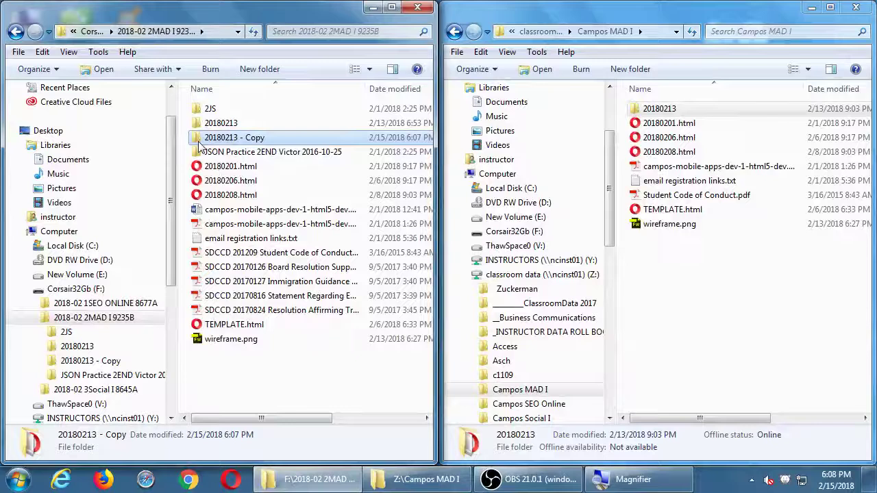
key("Delete")
key("Escape")
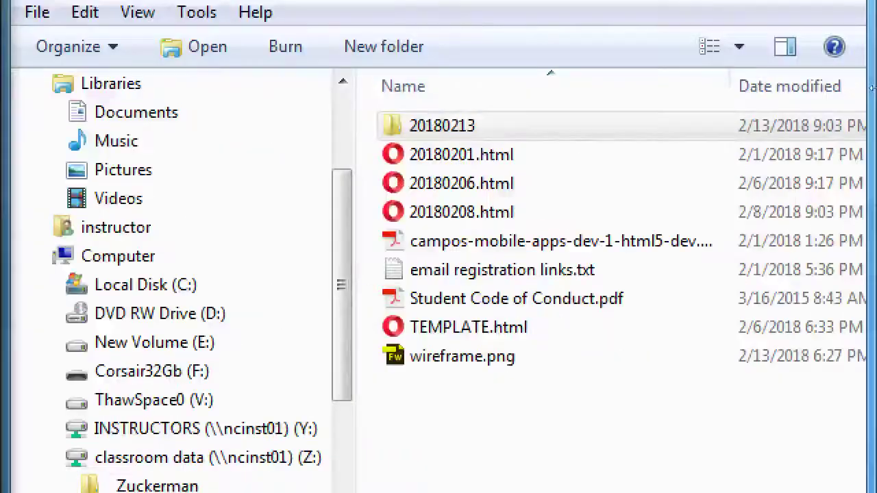
Step: Copy the F: drive's 20180213 folder and paste it into the same 2018-02 2MAD I 9235B folder
left_click(769, 104)
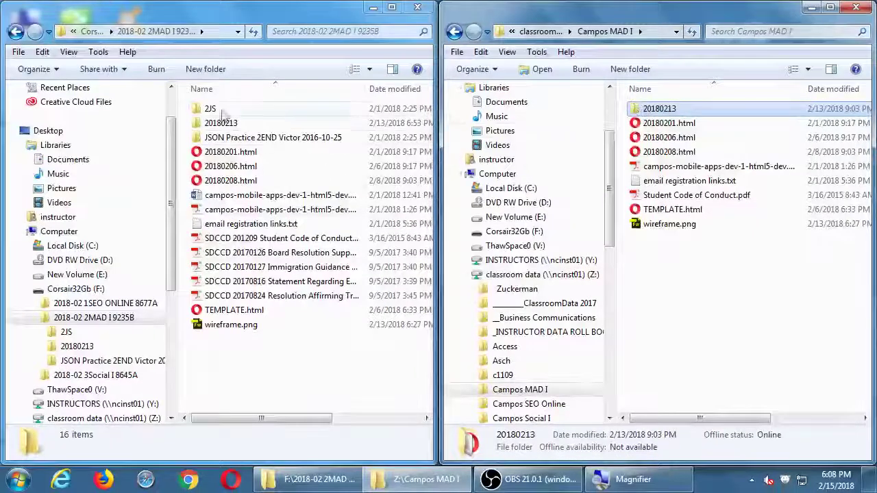
left_click(205, 124)
right_click(201, 124)
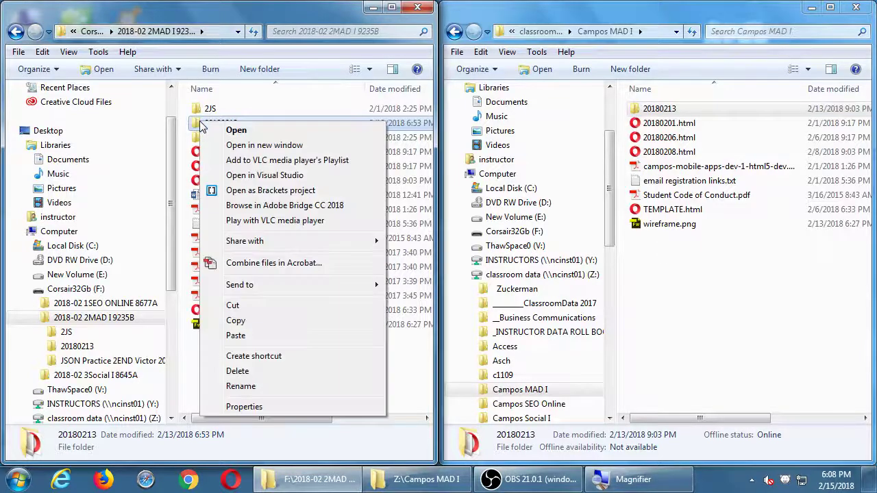
left_click(278, 321)
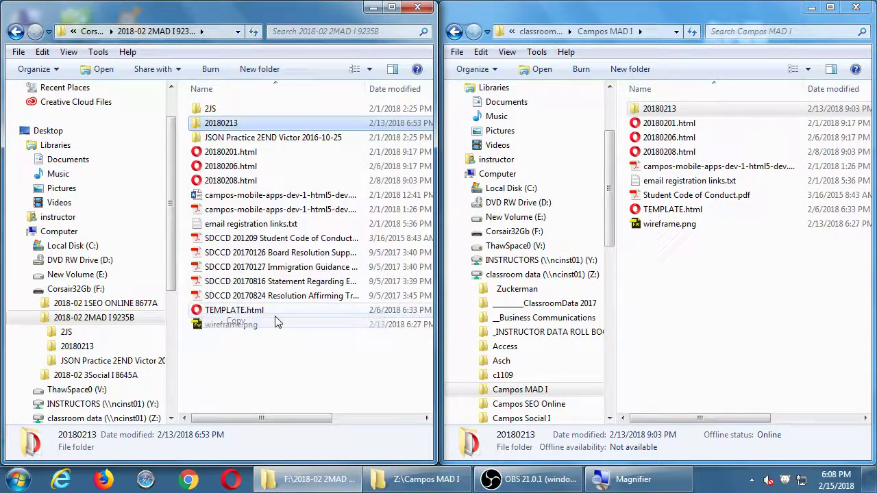
right_click(279, 398)
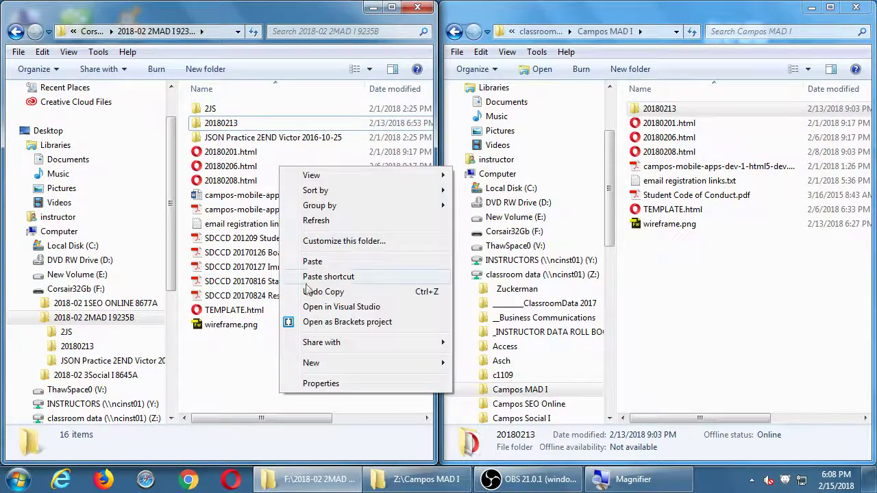
left_click(311, 262)
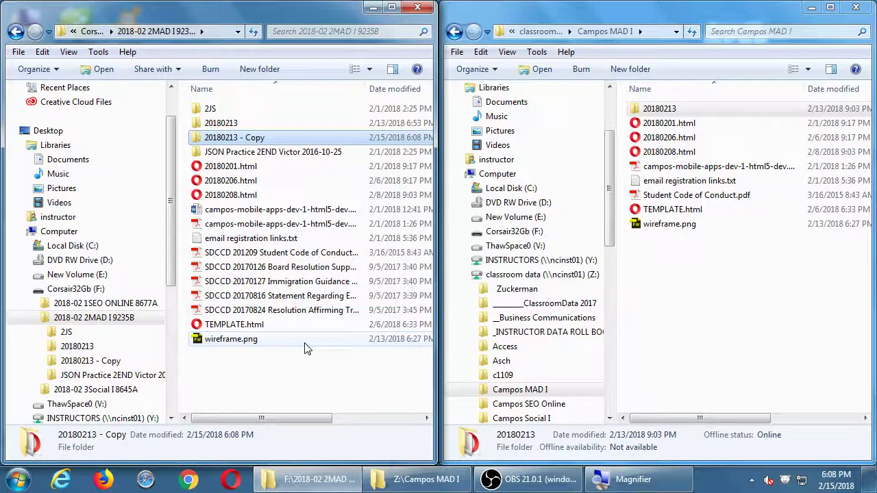
Step: Examine the original 20180213 folder's properties and the contents of its copy, and return to the parent folder
key("super+plus")
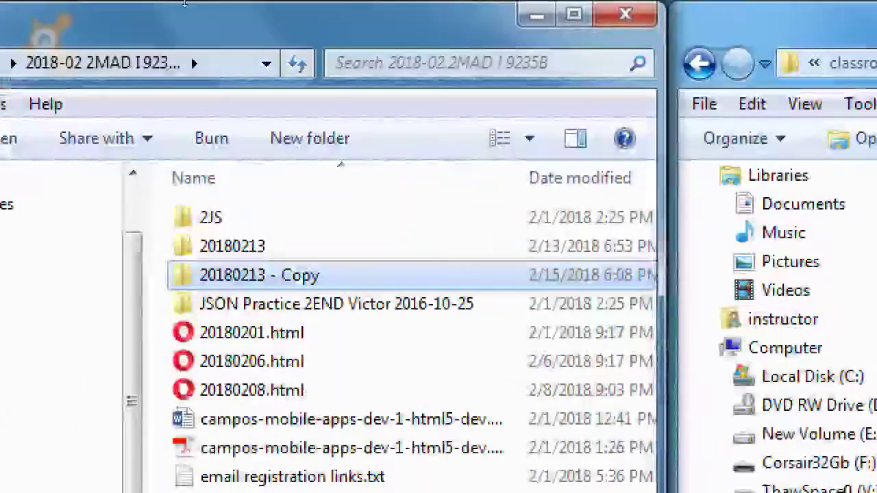
key("Up")
key("alt+Return")
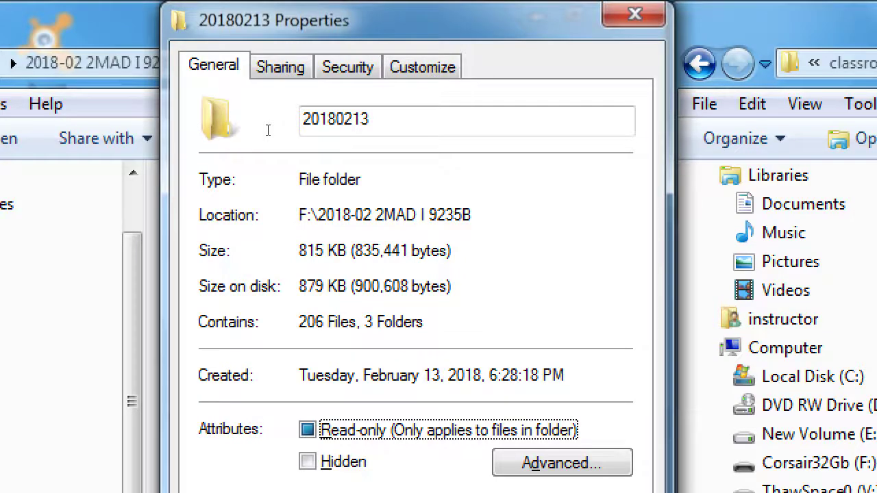
key("Escape")
key("Down")
key("Return")
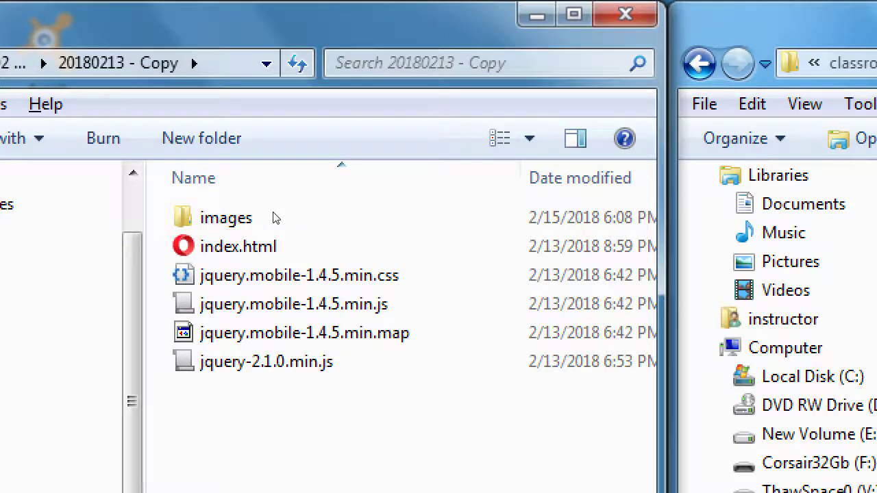
key("BackSpace")
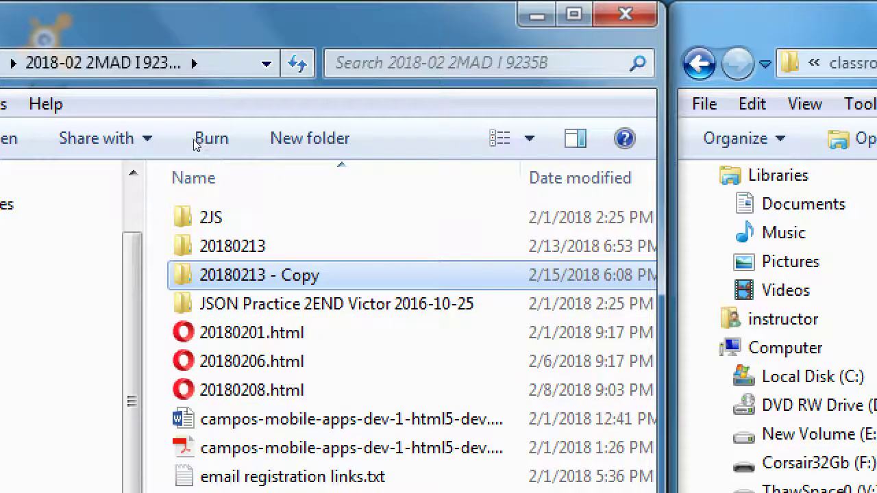
Step: Rename the copied folder to 20180215
key("F2")
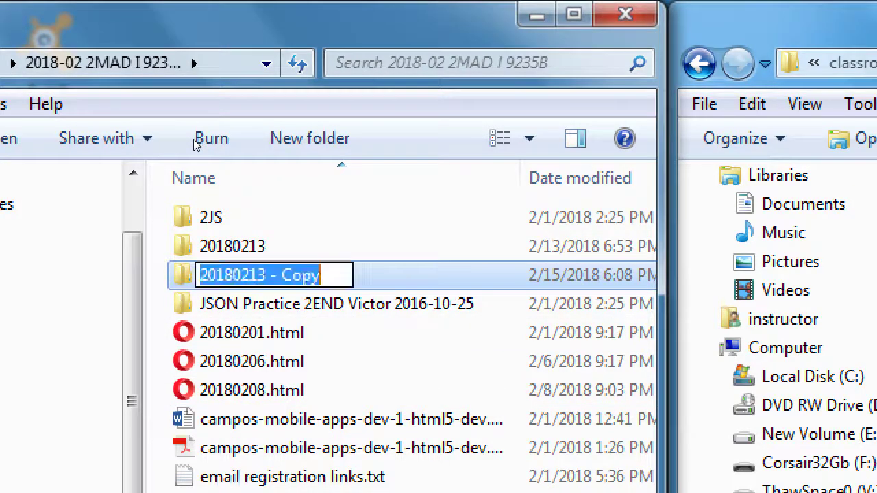
key("End")
key("BackSpace")
key("BackSpace")
key("BackSpace")
key("BackSpace")
key("BackSpace")
key("BackSpace")
key("BackSpace")
key("BackSpace")
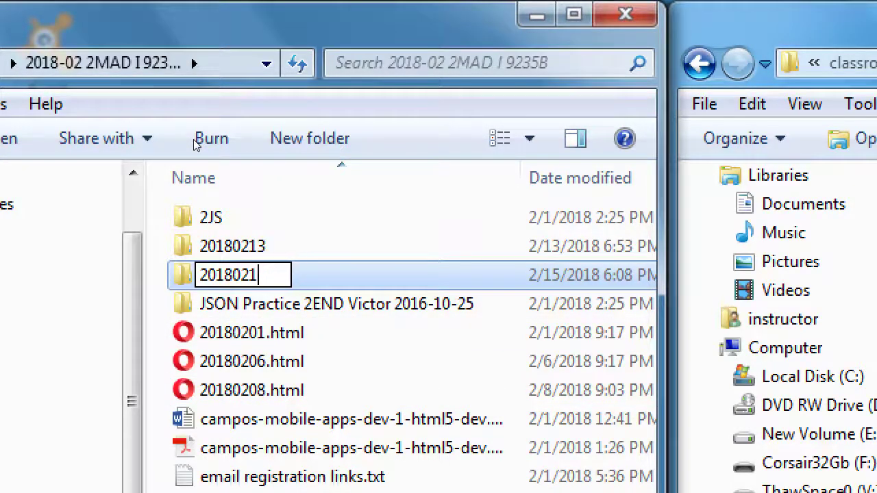
type("5")
key("Return")
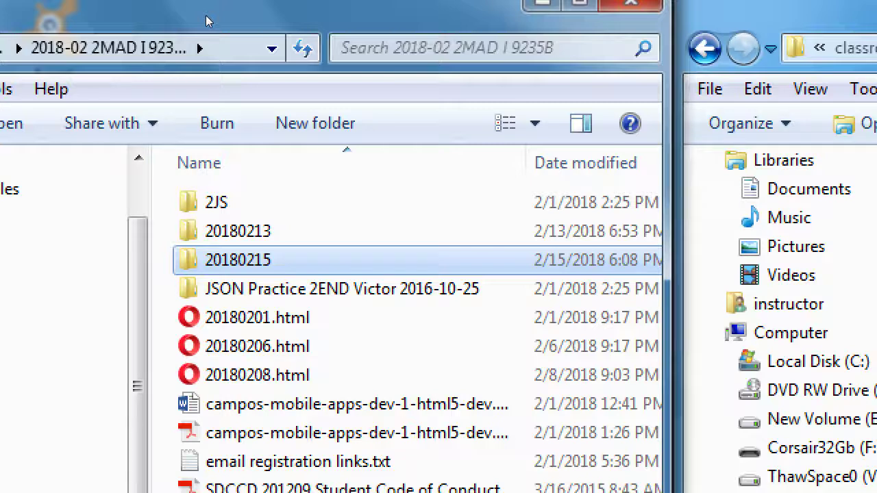
Step: Open the index.html file from the 20180215 folder for editing in Notepad++
key("Return")
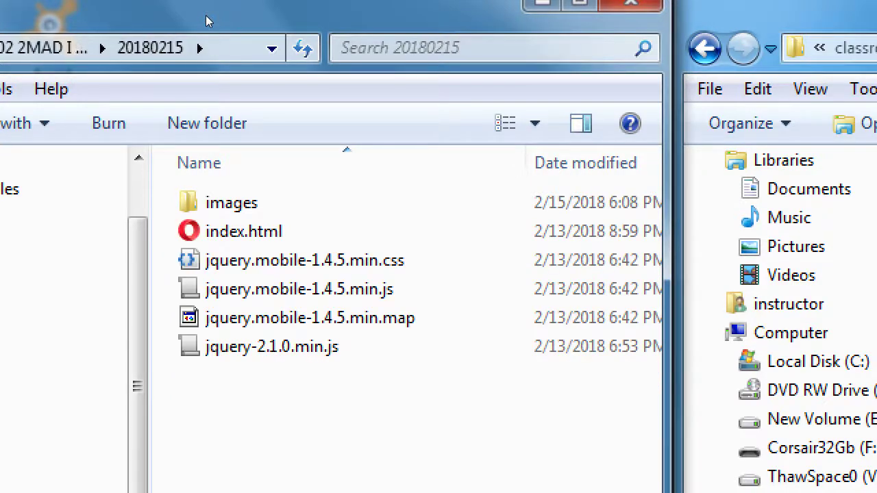
key("Down")
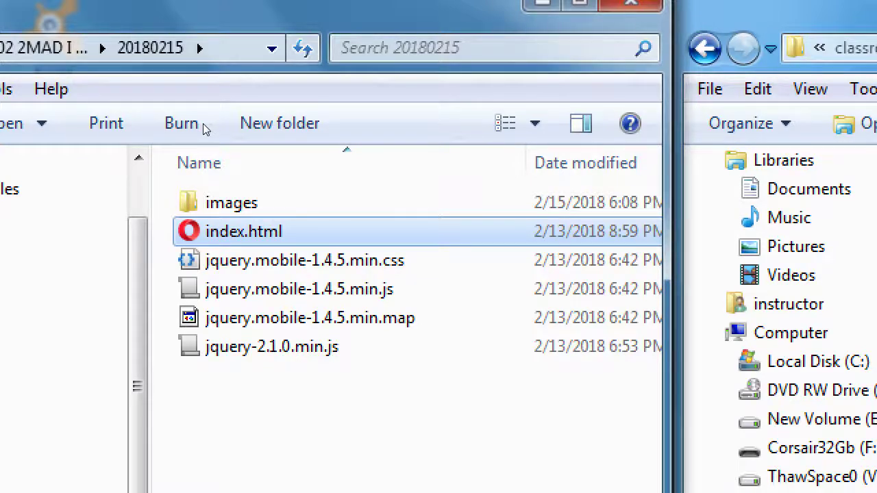
key("Menu")
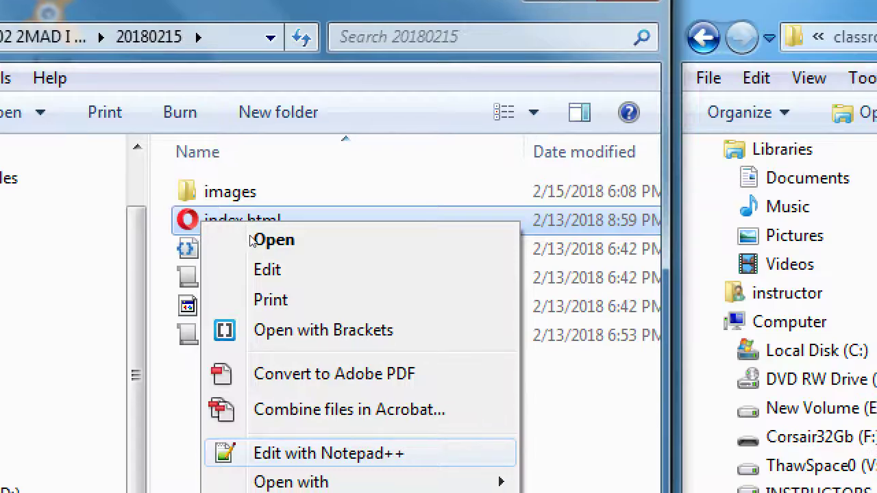
key("Return")
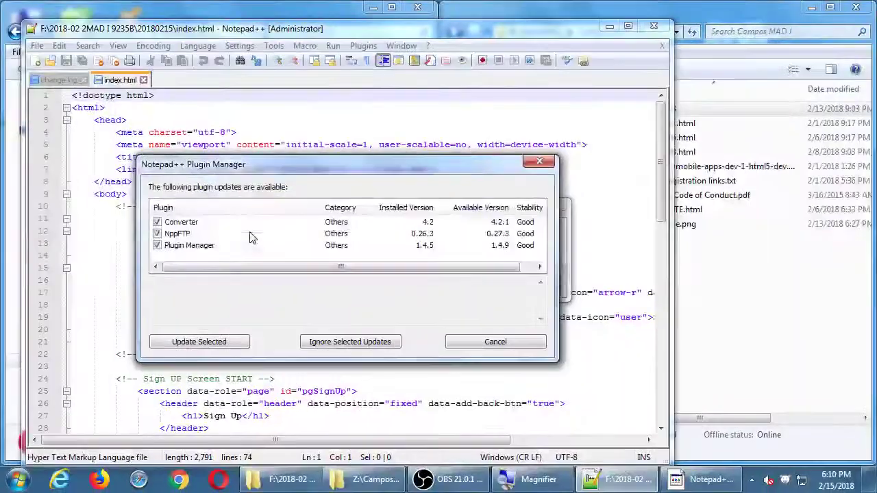
Step: Dismiss the plugin update list, decline the Notepad++ update download, and maximize the editor window
key("Escape")
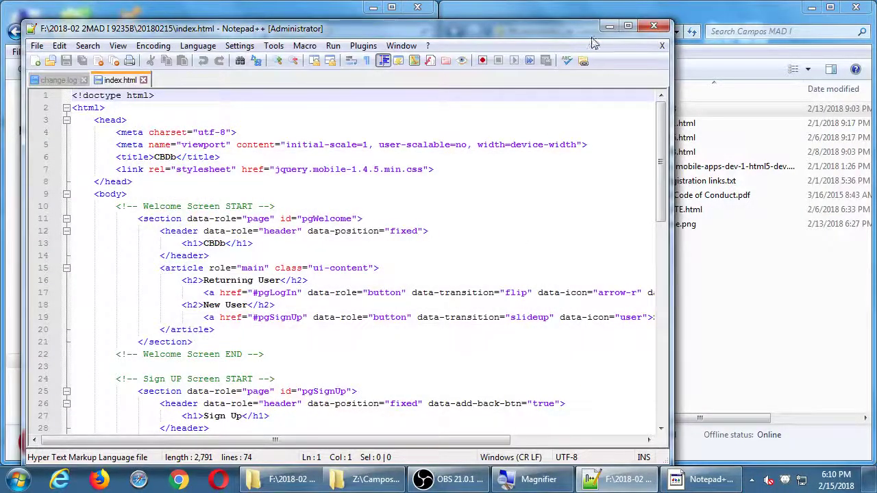
left_click_drag(588, 37, 536, 385)
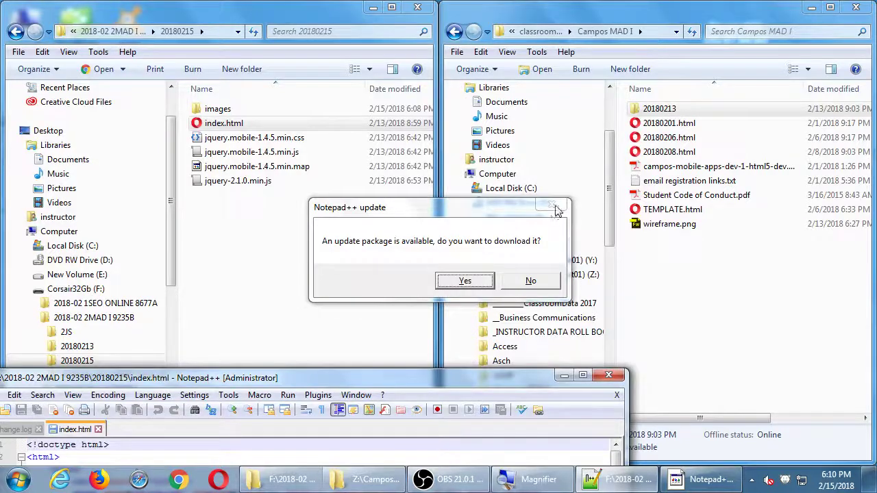
left_click(547, 283)
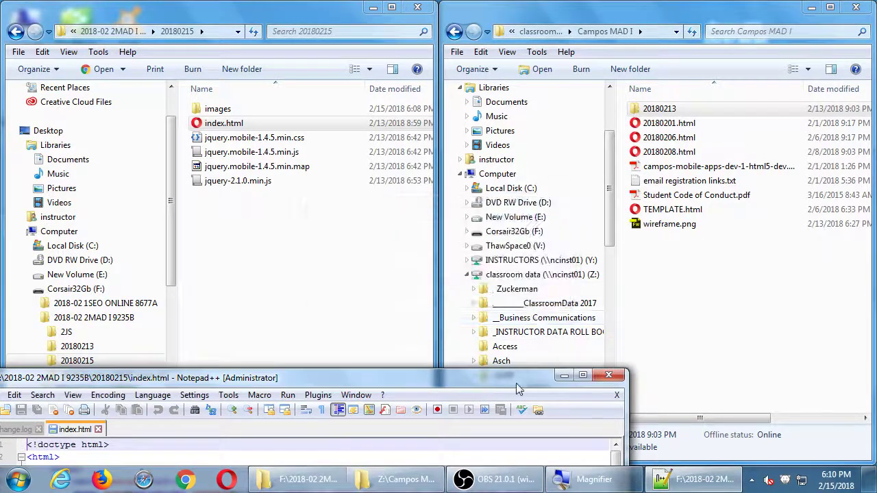
double_click(518, 385)
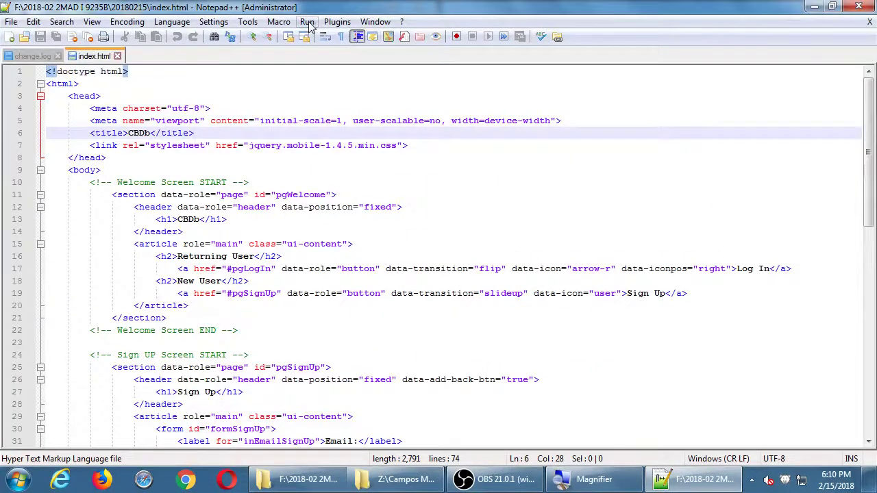
Step: Launch index.html in Firefox and resize its window to a narrow phone-like width, placed over the right part of the code editor
left_click(307, 22)
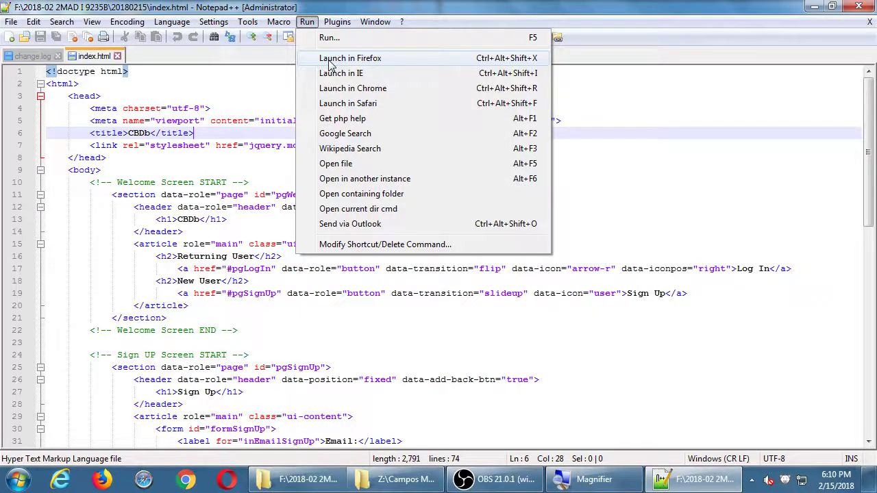
left_click(329, 59)
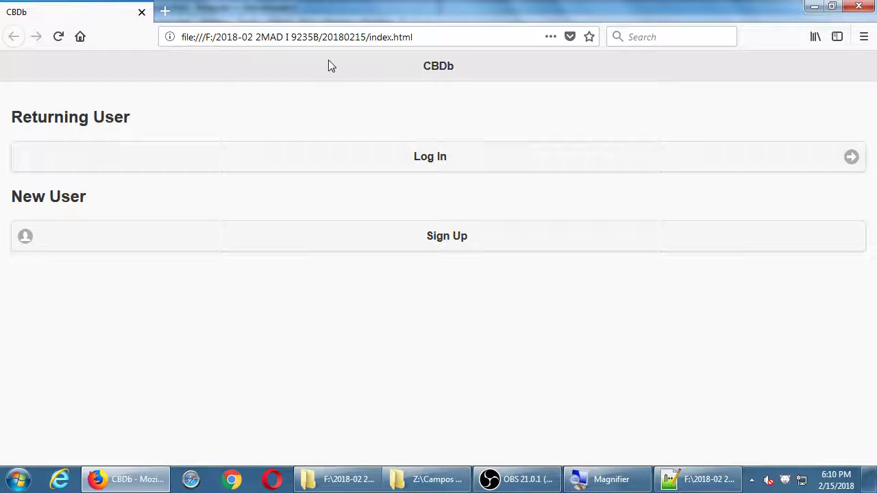
key("super+Down")
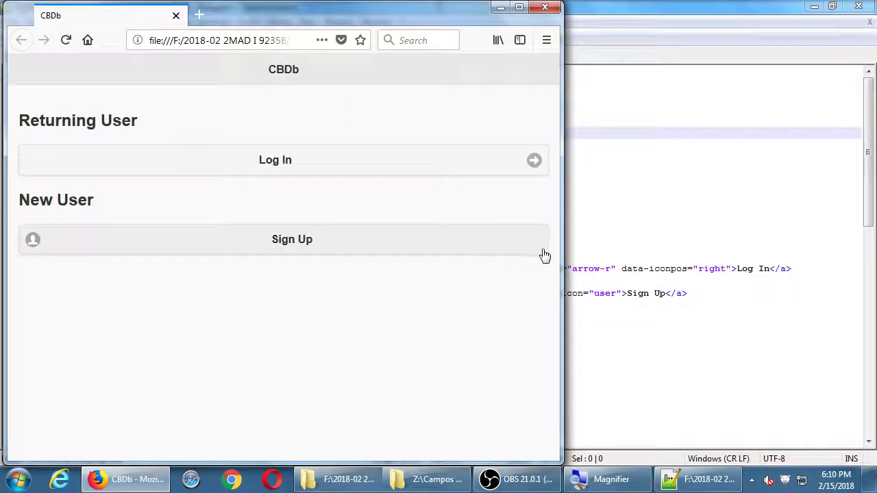
left_click_drag(560, 251, 237, 261)
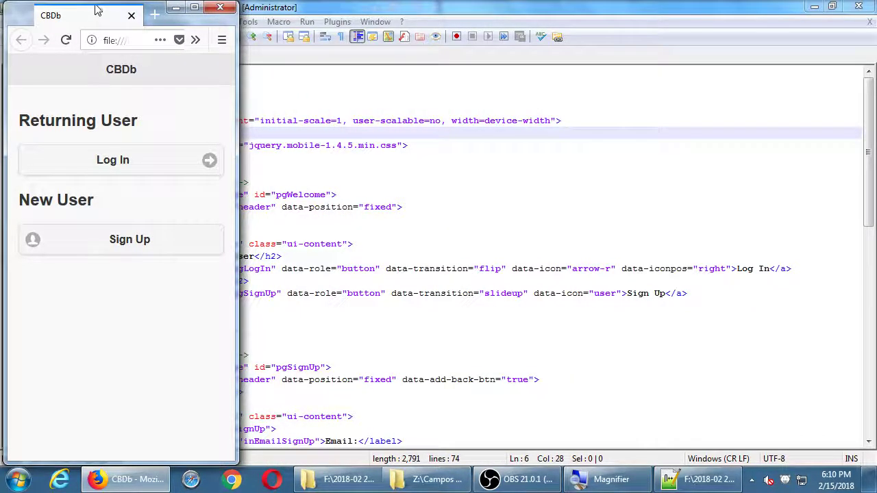
left_click_drag(98, 3, 98, 26)
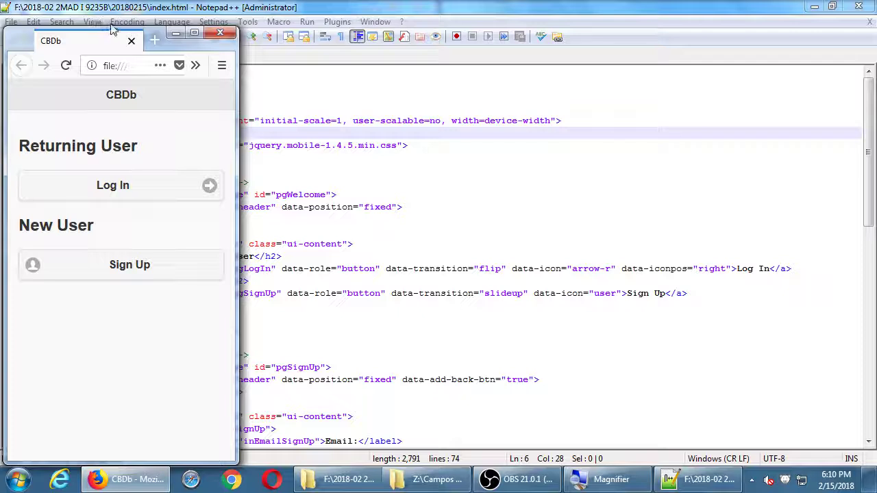
left_click_drag(183, 53, 612, 39)
left_click_drag(687, 126, 667, 126)
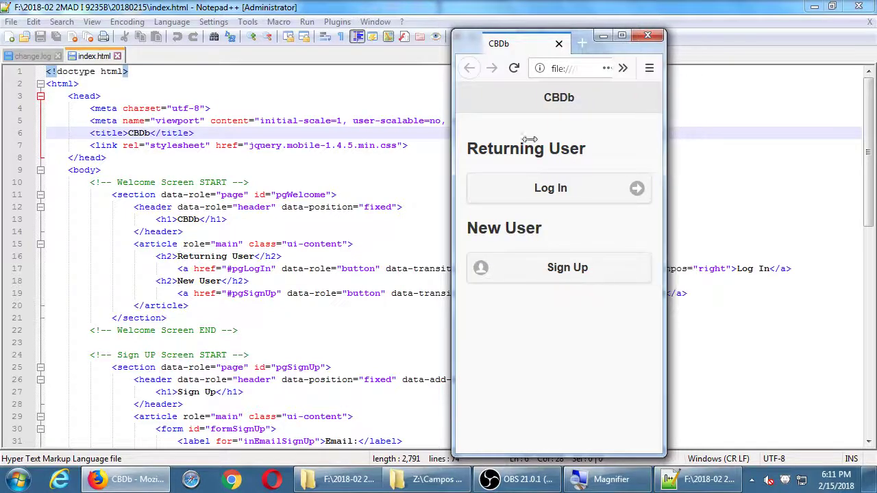
Step: Test the page by visiting the Log In screen, returning to the welcome screen, and trying to submit the empty Sign Up form with Join
left_click(567, 192)
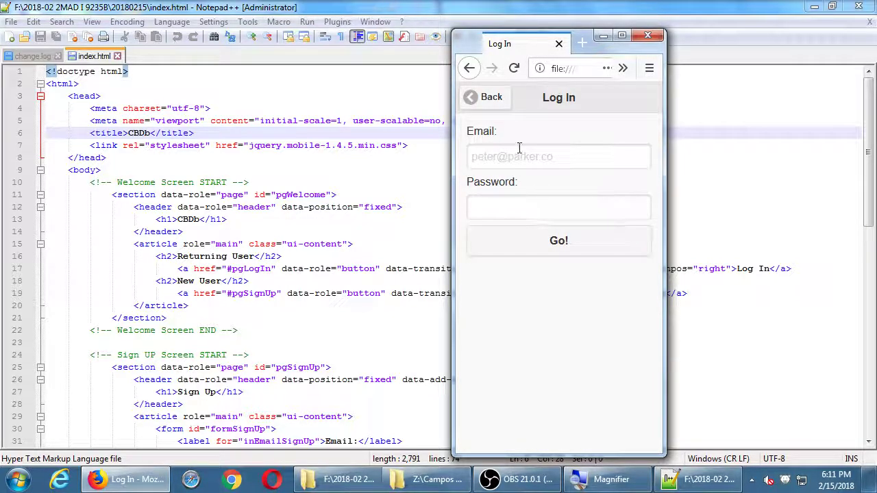
left_click(473, 97)
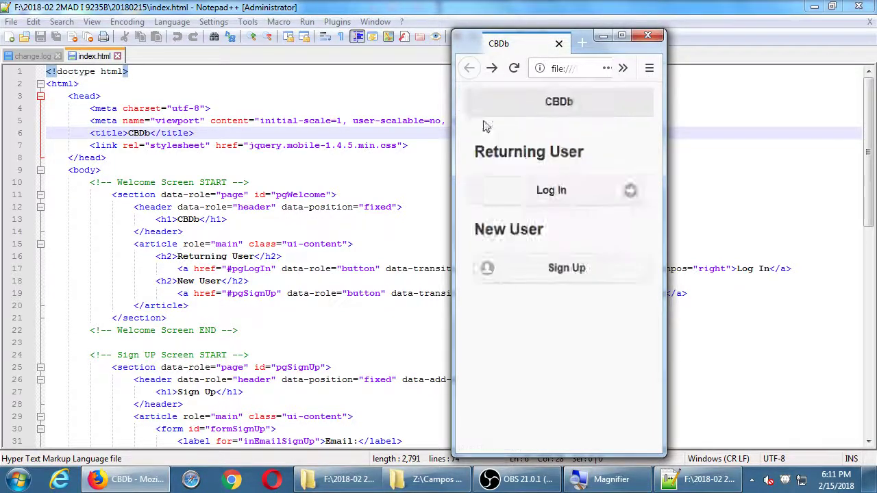
left_click(545, 277)
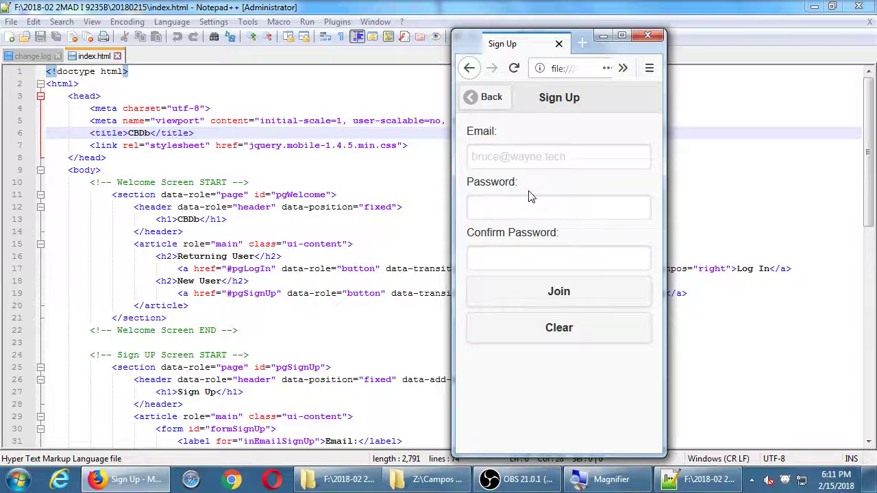
left_click(567, 305)
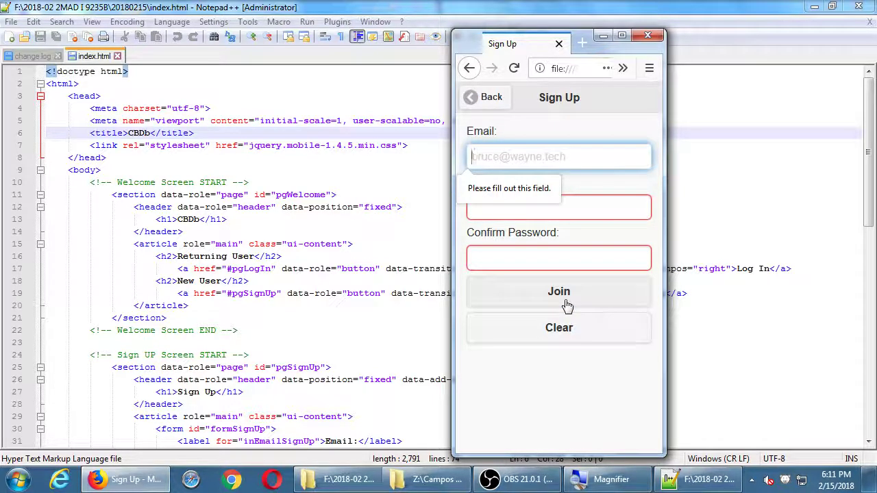
left_click(567, 306)
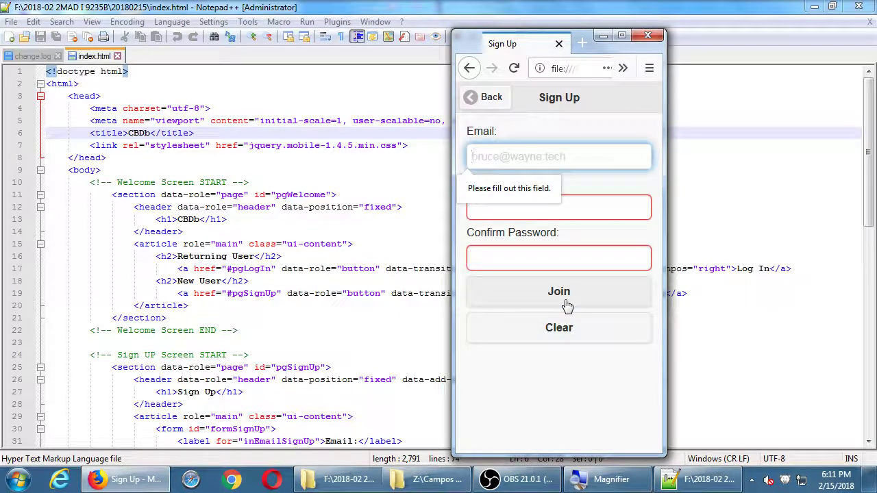